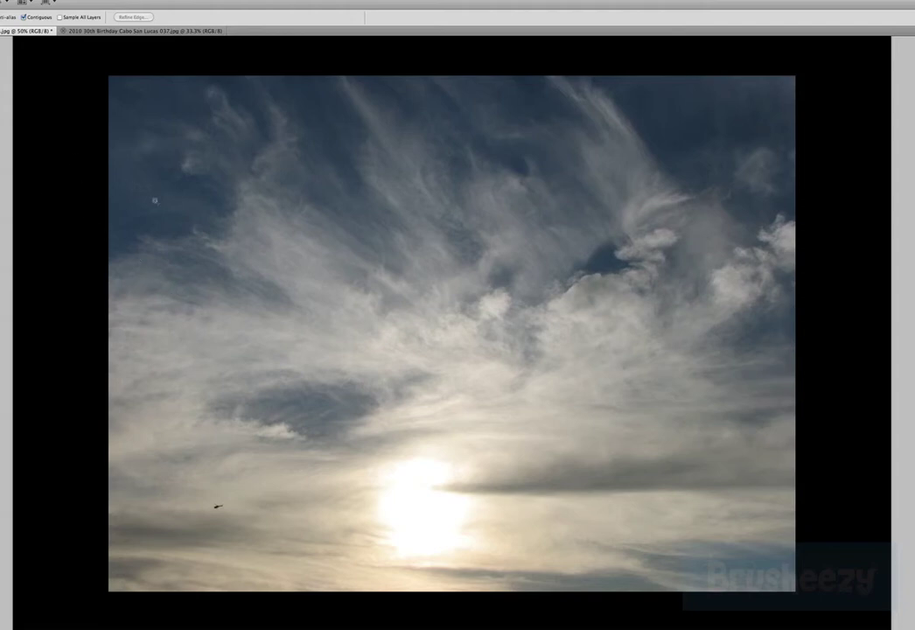
# Step: Select the black border with the Magic Wand and apply a Content-Aware fill at Normal, 100% opacity
pyautogui.click(80, 216)
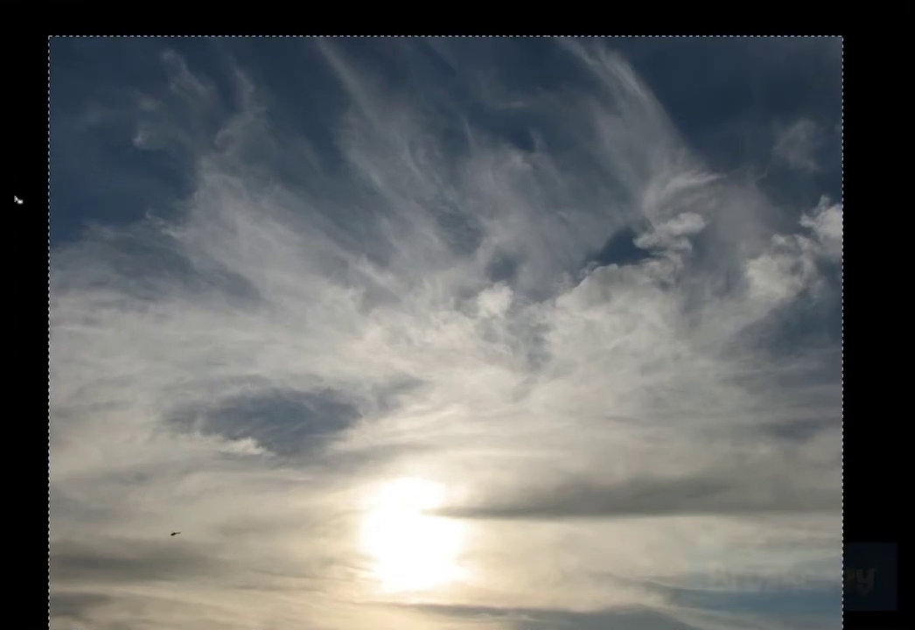
pyautogui.hotkey('shift', 'BackSpace')
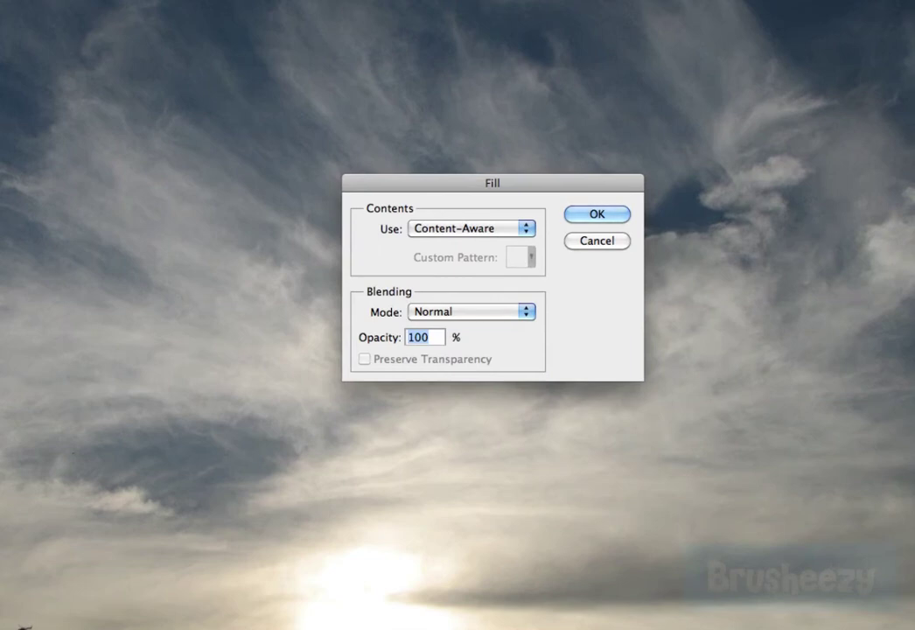
pyautogui.click(462, 228)
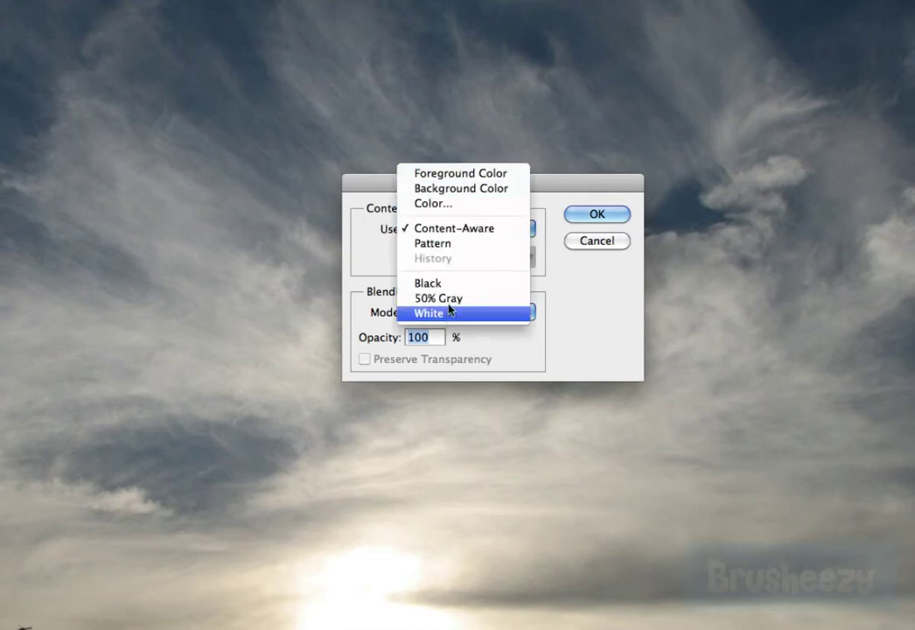
pyautogui.click(461, 228)
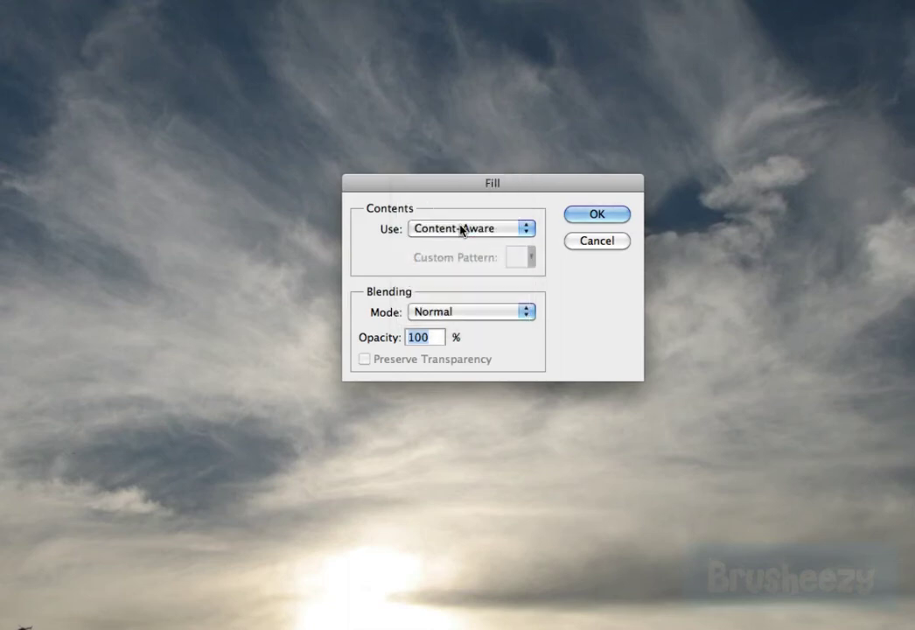
pyautogui.click(590, 219)
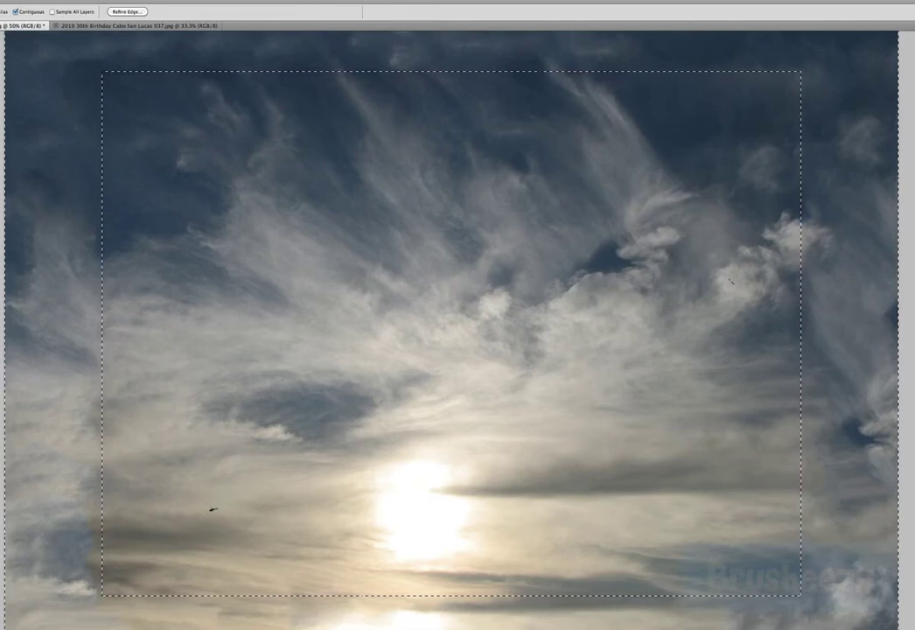
# Step: Deselect once the border is filled with extended clouds
pyautogui.hotkey('ctrl', 'd')
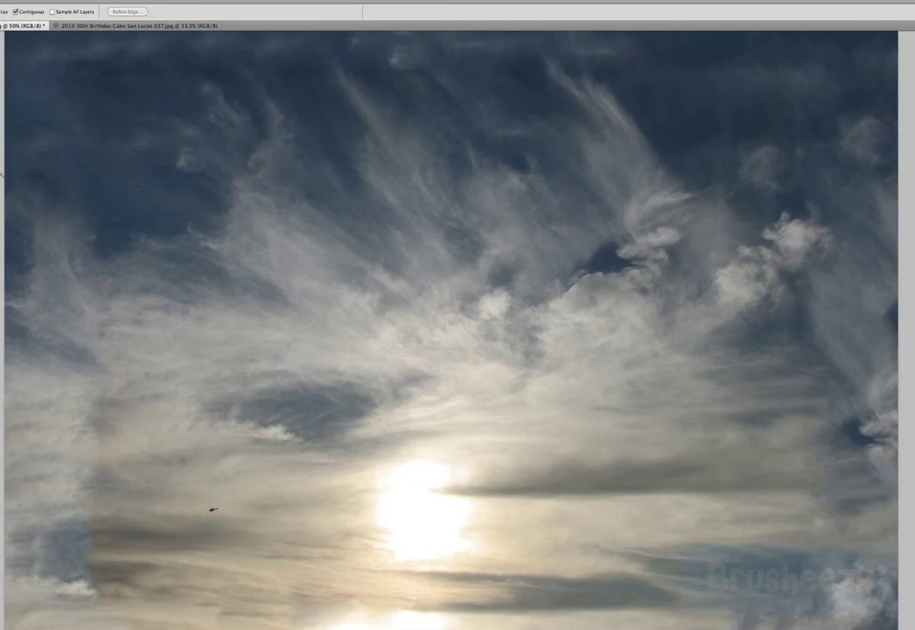
# Step: Heal away the small bird in the lower-left sky with the Content-Aware Spot Healing Brush
pyautogui.press('j')
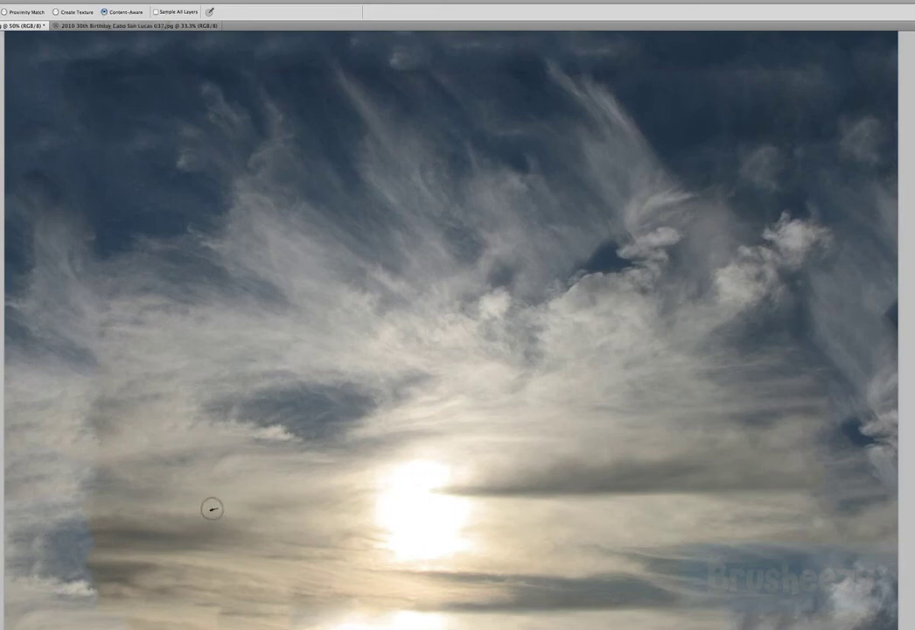
pyautogui.click(212, 509)
# Step: In the beach photo, lasso the orange flag and pole and Content-Aware fill them away
pyautogui.click(131, 25)
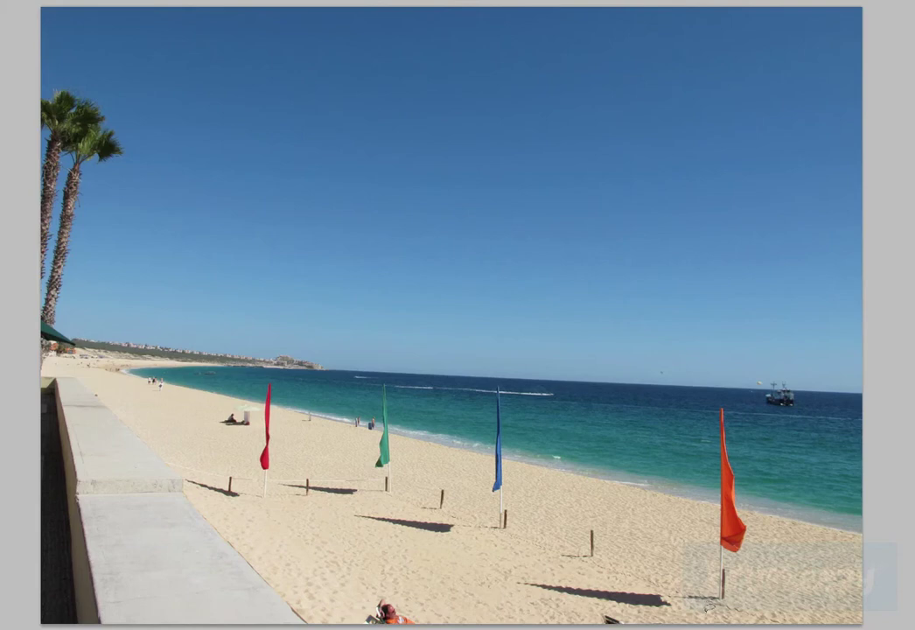
pyautogui.moveTo(765, 558)
pyautogui.mouseDown()
pyautogui.moveTo(751, 422)
pyautogui.moveTo(734, 397)
pyautogui.moveTo(714, 398)
pyautogui.moveTo(693, 529)
pyautogui.moveTo(696, 593)
pyautogui.moveTo(710, 610)
pyautogui.mouseUp()
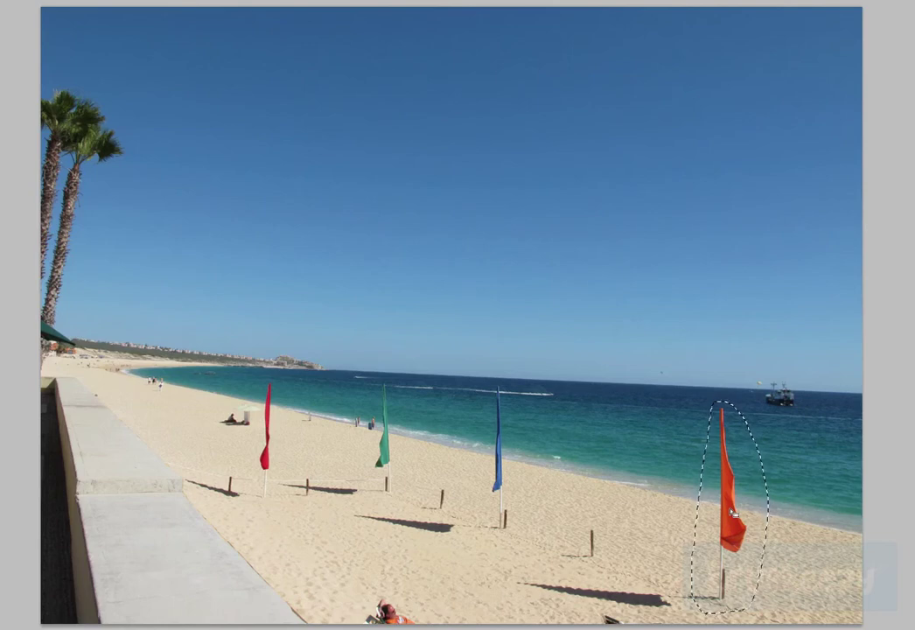
pyautogui.hotkey('shift', 'BackSpace')
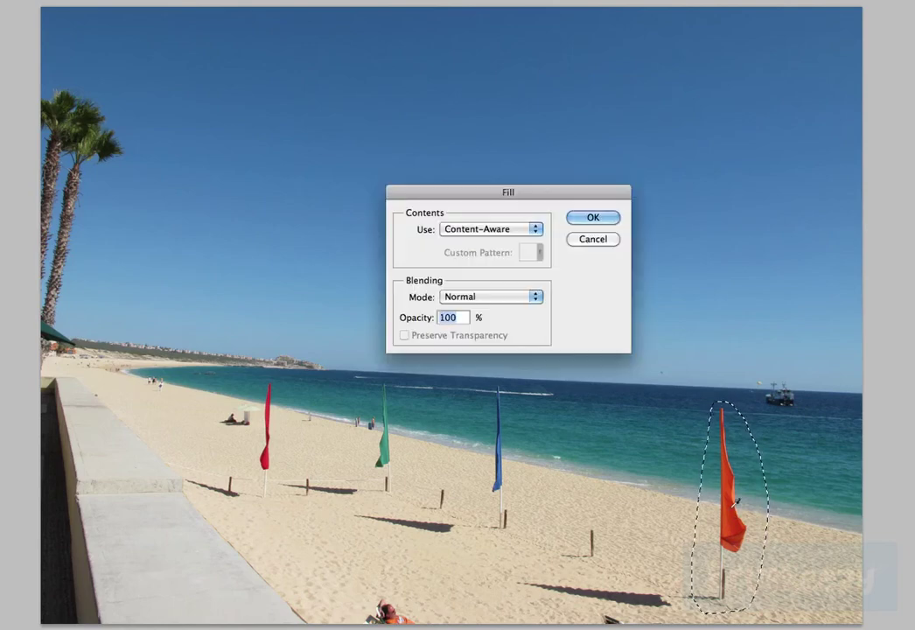
pyautogui.click(593, 218)
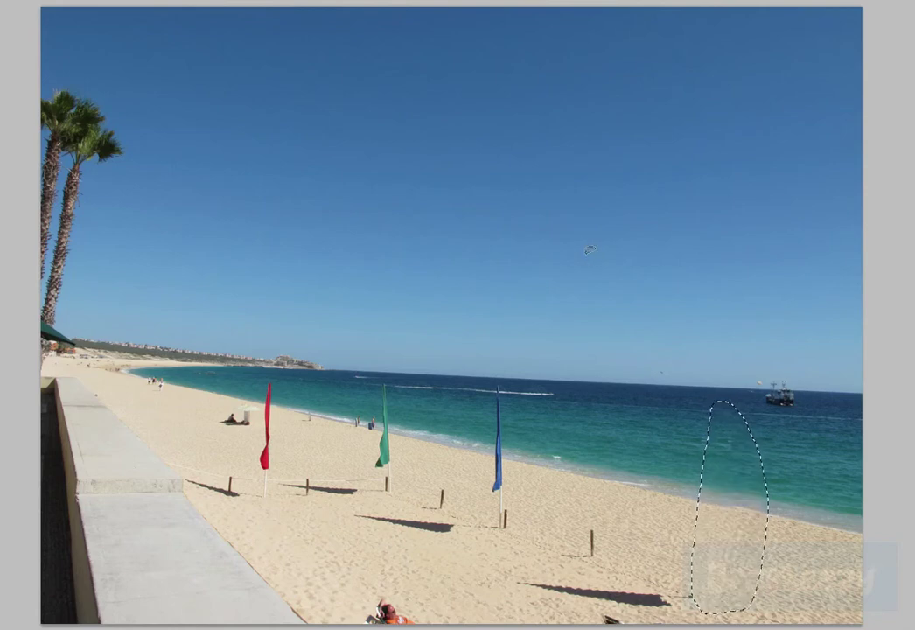
# Step: Content-Aware fill away the wooden post on the sand right of the blue flag
pyautogui.hotkey('ctrl', 'd')
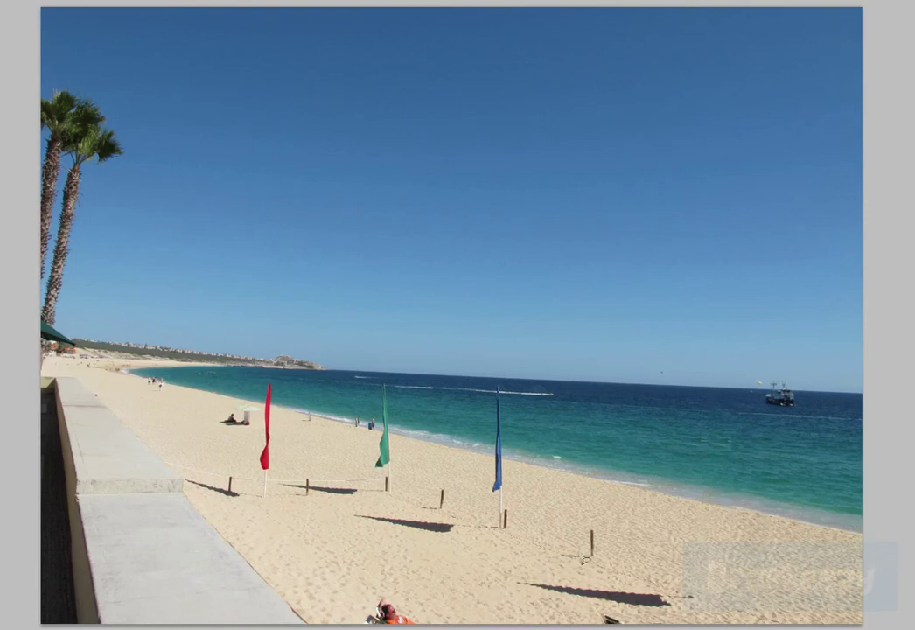
pyautogui.moveTo(580, 565)
pyautogui.mouseDown()
pyautogui.moveTo(616, 543)
pyautogui.moveTo(606, 514)
pyautogui.moveTo(585, 505)
pyautogui.moveTo(572, 533)
pyautogui.moveTo(579, 567)
pyautogui.mouseUp()
pyautogui.hotkey('shift', 'BackSpace')
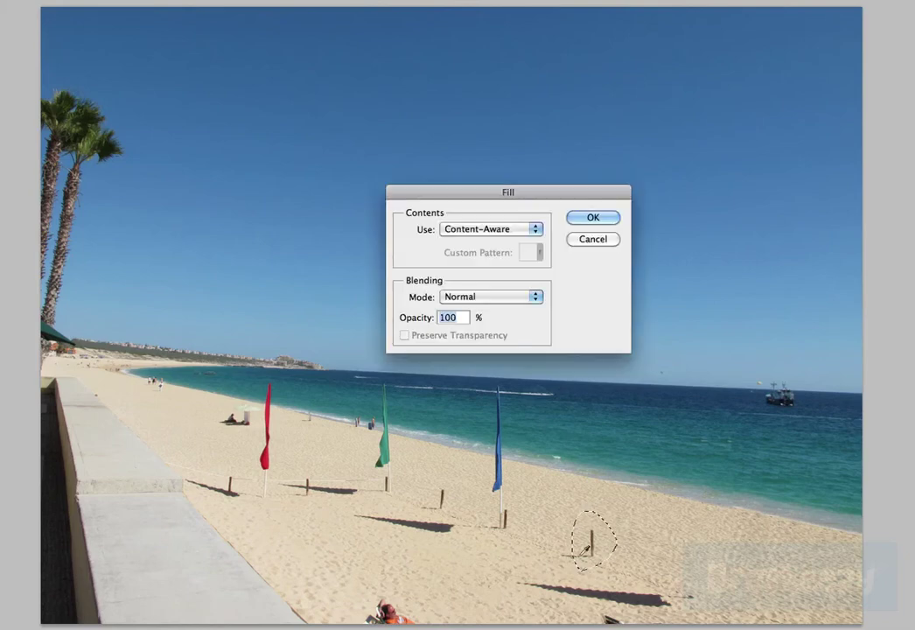
pyautogui.click(577, 217)
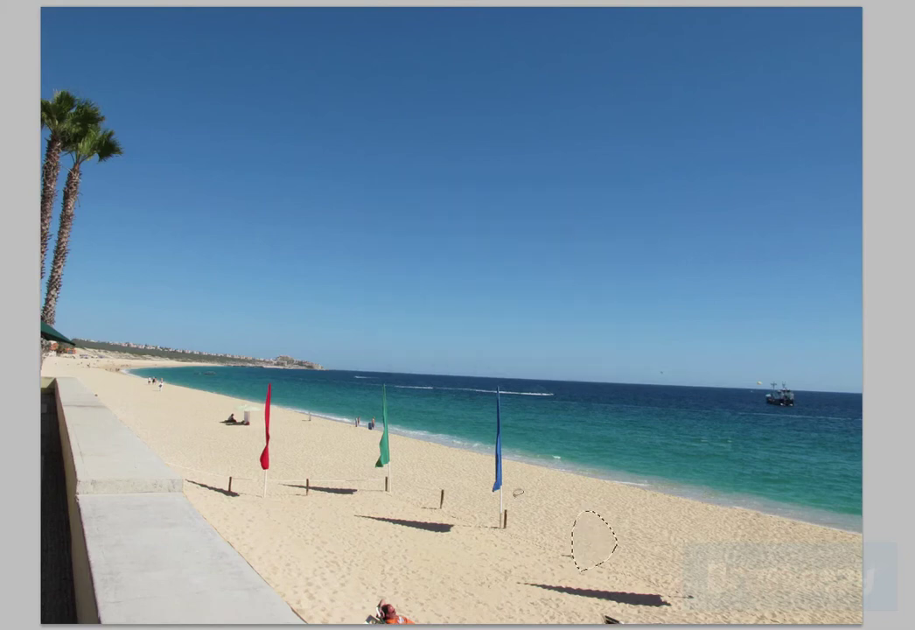
# Step: Lasso the blue flag and its pole and bring up the Fill options for it
pyautogui.hotkey('ctrl', 'd')
pyautogui.moveTo(519, 533)
pyautogui.mouseDown()
pyautogui.moveTo(531, 483)
pyautogui.moveTo(526, 443)
pyautogui.moveTo(493, 378)
pyautogui.moveTo(479, 453)
pyautogui.moveTo(491, 538)
pyautogui.moveTo(518, 531)
pyautogui.mouseUp()
pyautogui.hotkey('shift', 'BackSpace')
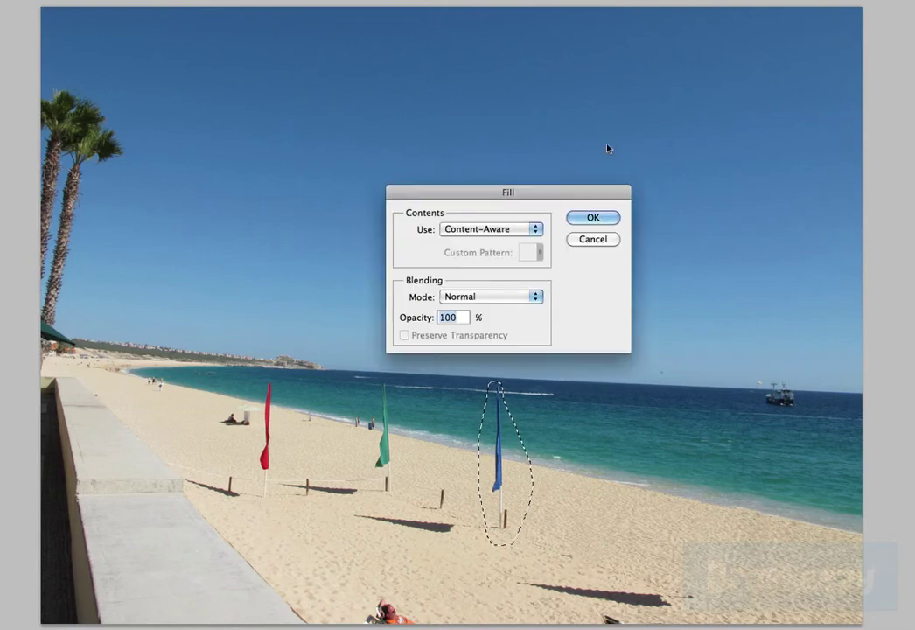
# Step: Fill away the blue flag, then the small post beside it, with Content-Aware sand
pyautogui.click(589, 217)
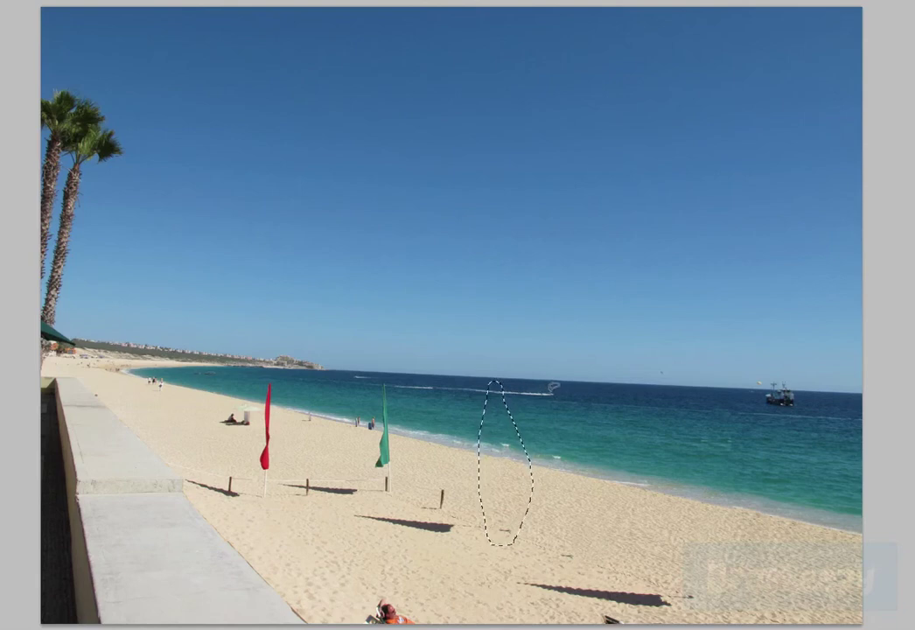
pyautogui.moveTo(437, 490)
pyautogui.mouseDown()
pyautogui.moveTo(444, 481)
pyautogui.moveTo(453, 495)
pyautogui.moveTo(429, 507)
pyautogui.moveTo(448, 519)
pyautogui.mouseUp()
pyautogui.hotkey('shift', 'BackSpace')
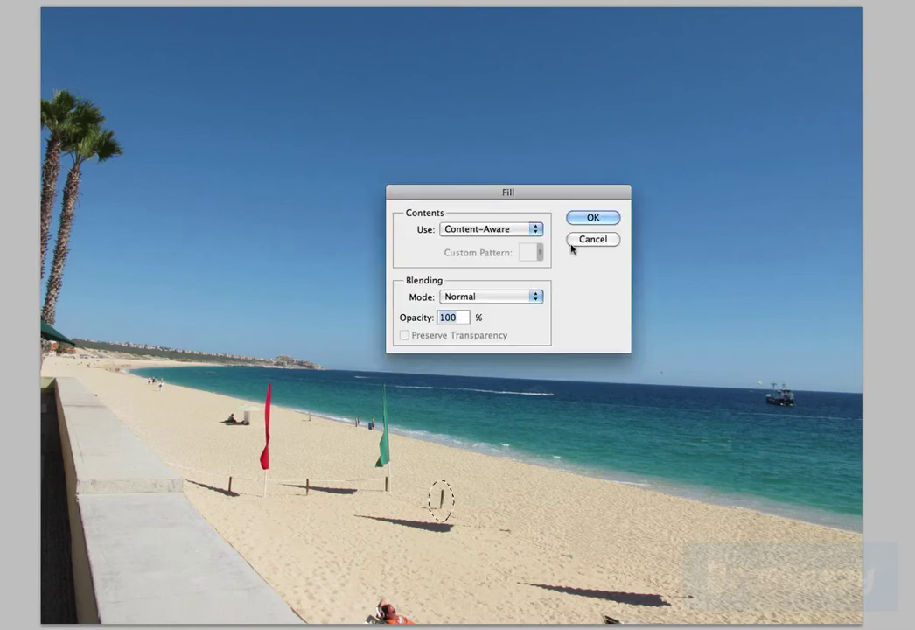
pyautogui.click(594, 218)
# Step: Erase the long shadow on the sand and begin outlining the orange flag's leftover shadow
pyautogui.hotkey('ctrl', 'd')
pyautogui.moveTo(355, 525)
pyautogui.mouseDown()
pyautogui.moveTo(442, 537)
pyautogui.moveTo(510, 532)
pyautogui.moveTo(477, 511)
pyautogui.moveTo(360, 495)
pyautogui.moveTo(349, 526)
pyautogui.mouseUp()
pyautogui.hotkey('shift', 'BackSpace')
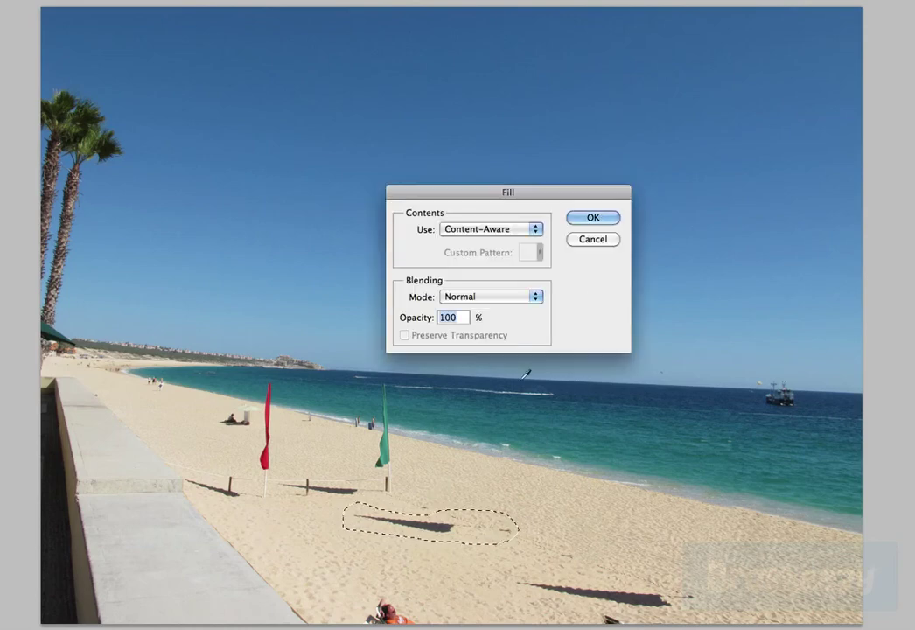
pyautogui.click(589, 222)
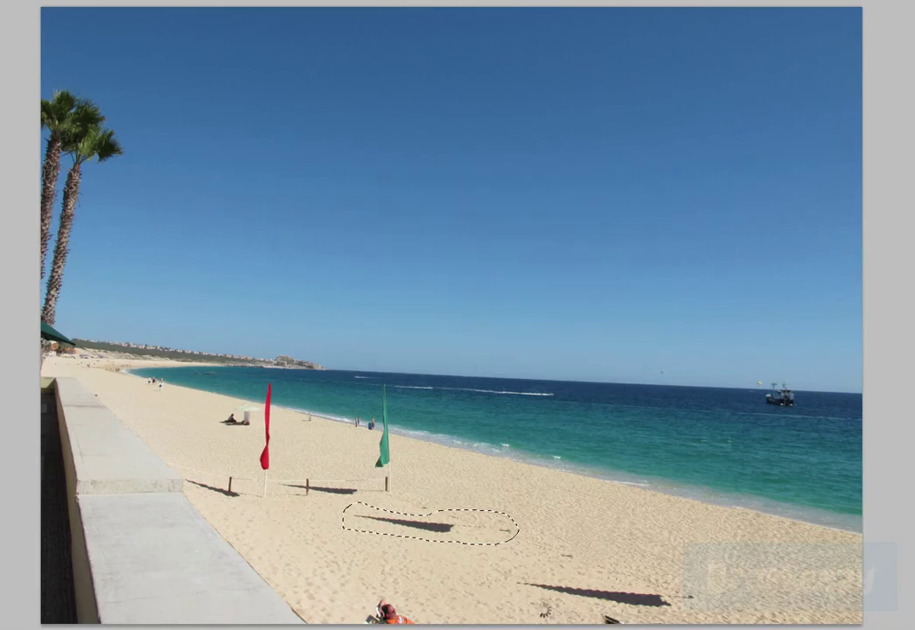
pyautogui.moveTo(529, 597)
pyautogui.mouseDown()
pyautogui.moveTo(616, 608)
pyautogui.moveTo(718, 600)
pyautogui.moveTo(715, 584)
pyautogui.moveTo(642, 571)
pyautogui.moveTo(522, 561)
pyautogui.moveTo(527, 596)
pyautogui.mouseUp()
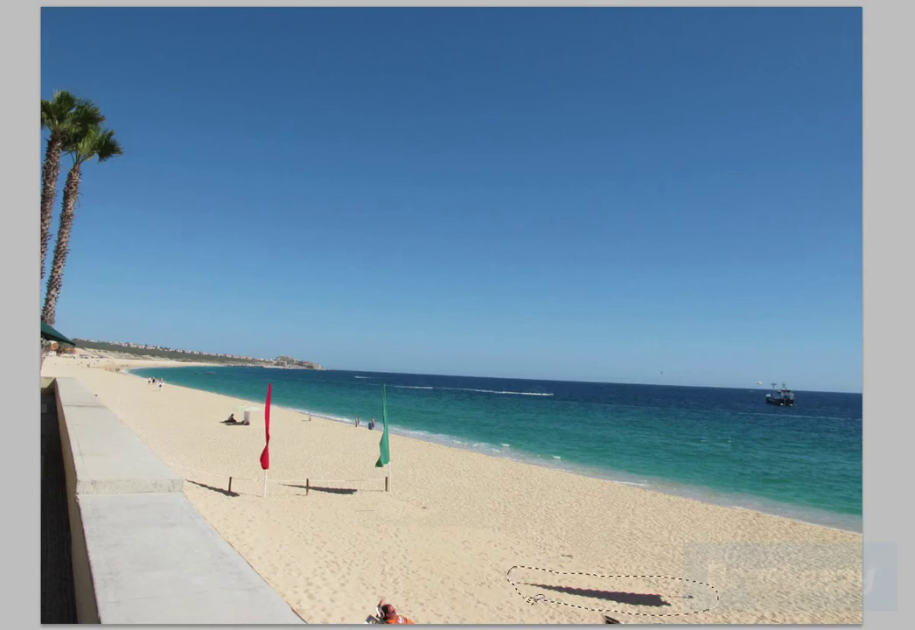
# Step: Content-Aware fill the orange flag's shadow and the selected strip along the bottom
pyautogui.hotkey('shift', 'BackSpace')
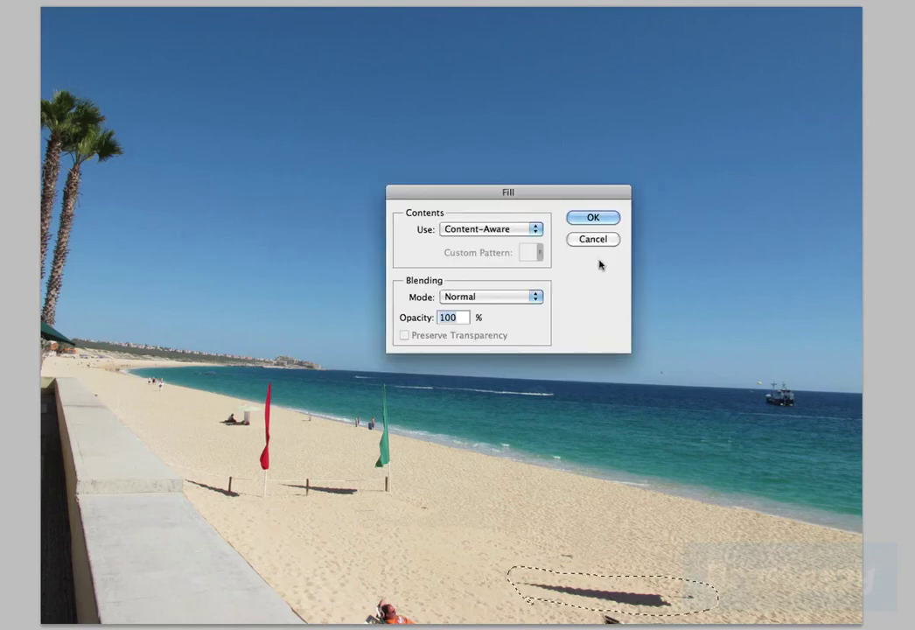
pyautogui.press('Return')
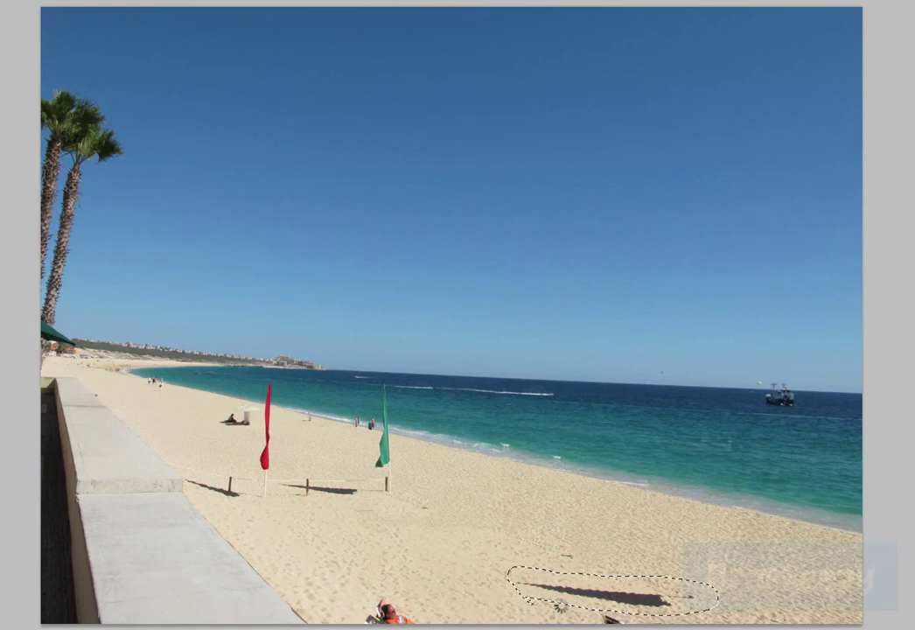
pyautogui.hotkey('ctrl', 'd')
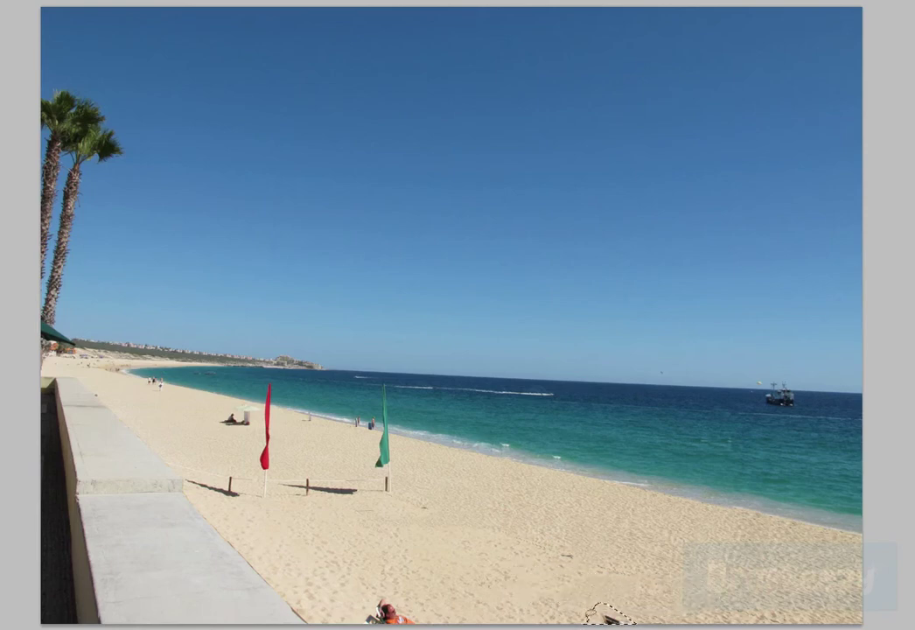
pyautogui.hotkey('shift', 'BackSpace')
pyautogui.press('Return')
# Step: Lasso the sunbather at the bottom edge and fill it with sand
pyautogui.moveTo(352, 623)
pyautogui.mouseDown()
pyautogui.moveTo(367, 590)
pyautogui.moveTo(435, 623)
pyautogui.mouseUp()
pyautogui.hotkey('shift', 'BackSpace')
pyautogui.click(588, 221)
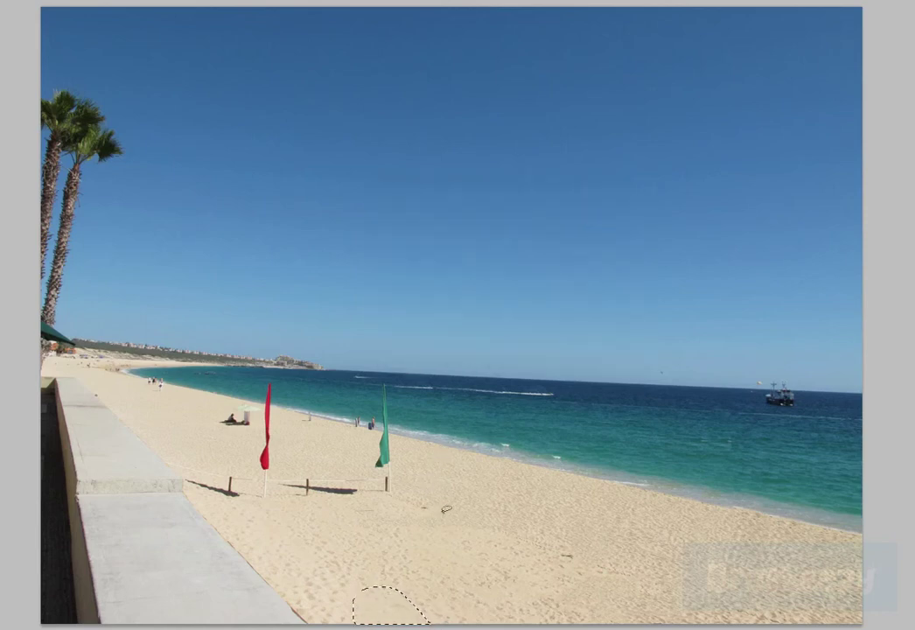
pyautogui.hotkey('ctrl', 'd')
# Step: Lasso the boat on the horizon and Content-Aware fill it with sea
pyautogui.moveTo(741, 391)
pyautogui.mouseDown()
pyautogui.moveTo(755, 400)
pyautogui.moveTo(741, 391)
pyautogui.mouseUp()
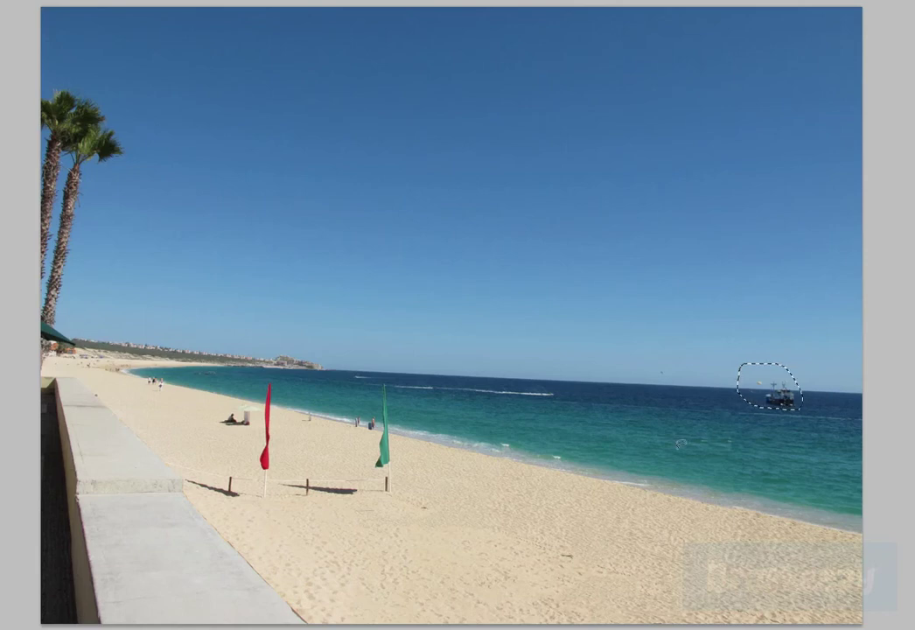
pyautogui.hotkey('shift', 'BackSpace')
pyautogui.press('Return')
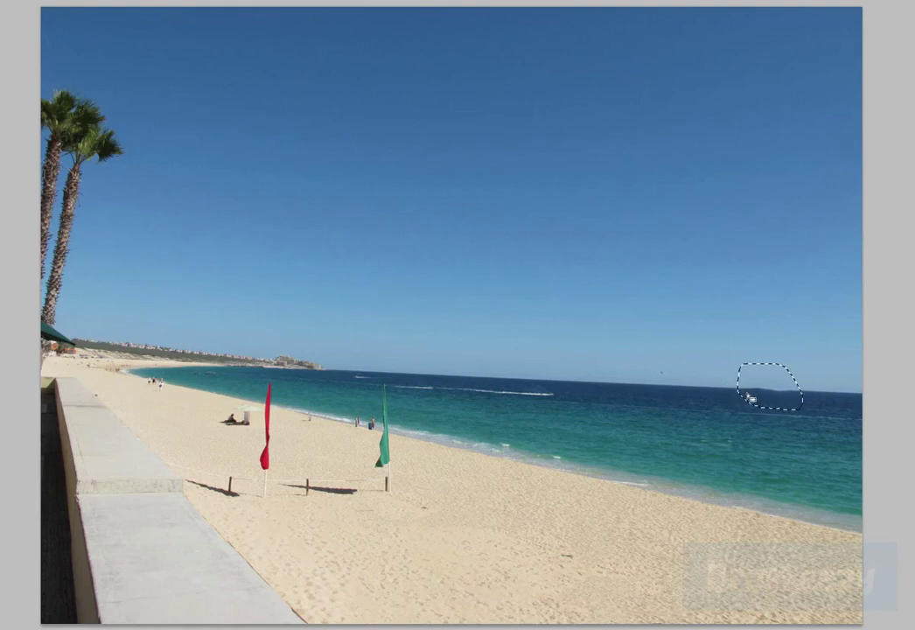
pyautogui.click(651, 387)
# Step: Trace around the green flag and its pole and fill it away with sand
pyautogui.moveTo(402, 497); pyautogui.dragTo(402, 461)
pyautogui.moveTo(400, 416)
pyautogui.mouseDown()
pyautogui.moveTo(392, 385)
pyautogui.moveTo(380, 385)
pyautogui.mouseUp()
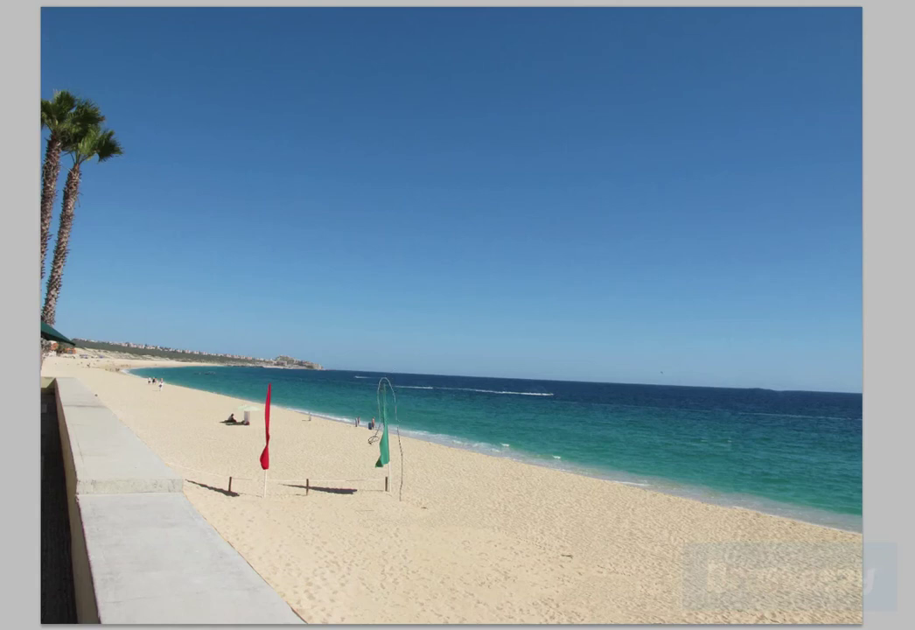
pyautogui.moveTo(367, 461); pyautogui.dragTo(375, 479)
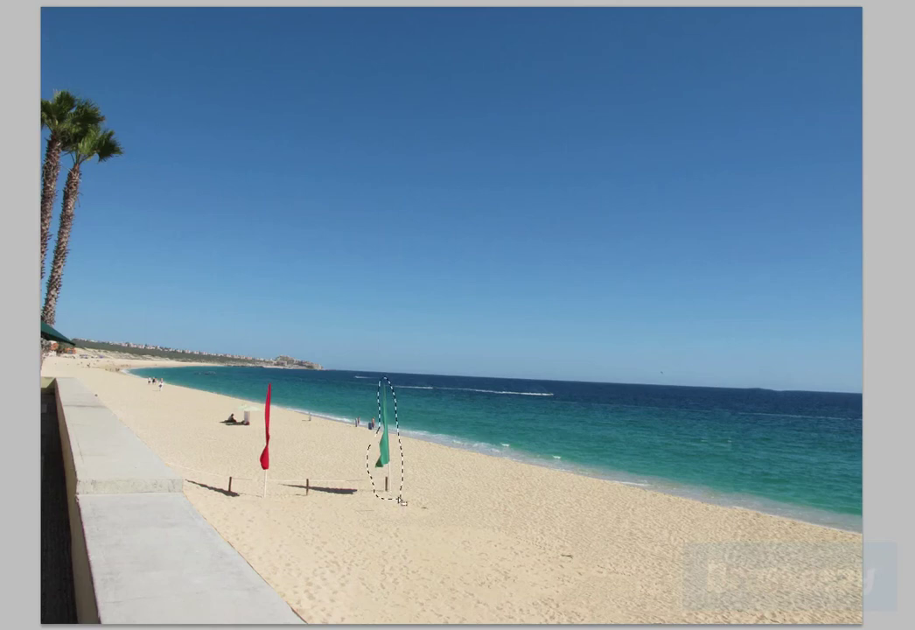
pyautogui.hotkey('shift', 'BackSpace')
pyautogui.click(605, 225)
pyautogui.hotkey('ctrl', 'd')
# Step: Lasso the red flag and its pole and Content-Aware fill it away
pyautogui.moveTo(279, 473)
pyautogui.mouseDown()
pyautogui.moveTo(278, 368)
pyautogui.moveTo(264, 379)
pyautogui.moveTo(260, 416)
pyautogui.moveTo(260, 492)
pyautogui.moveTo(279, 474)
pyautogui.mouseUp()
pyautogui.hotkey('shift', 'BackSpace')
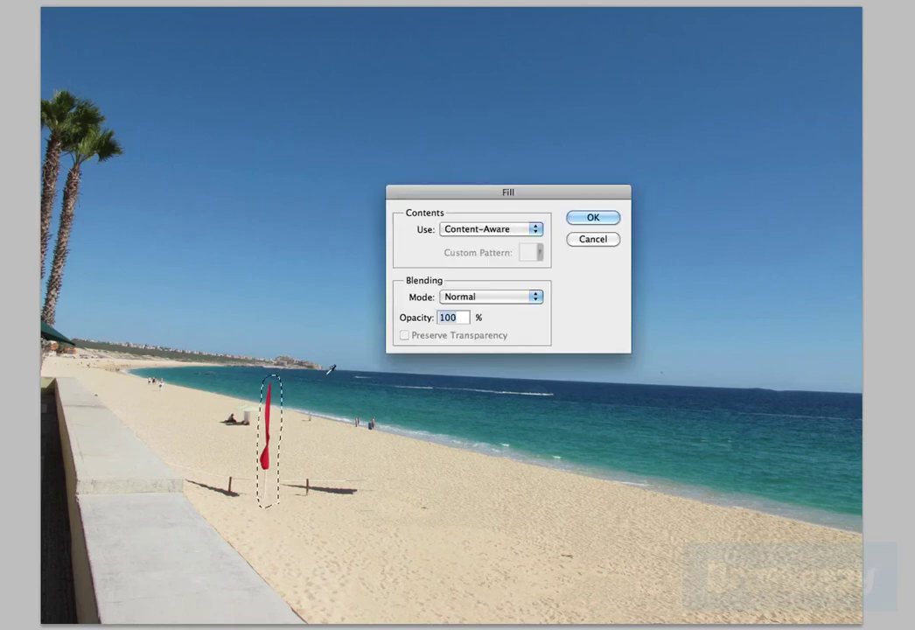
pyautogui.click(595, 239)
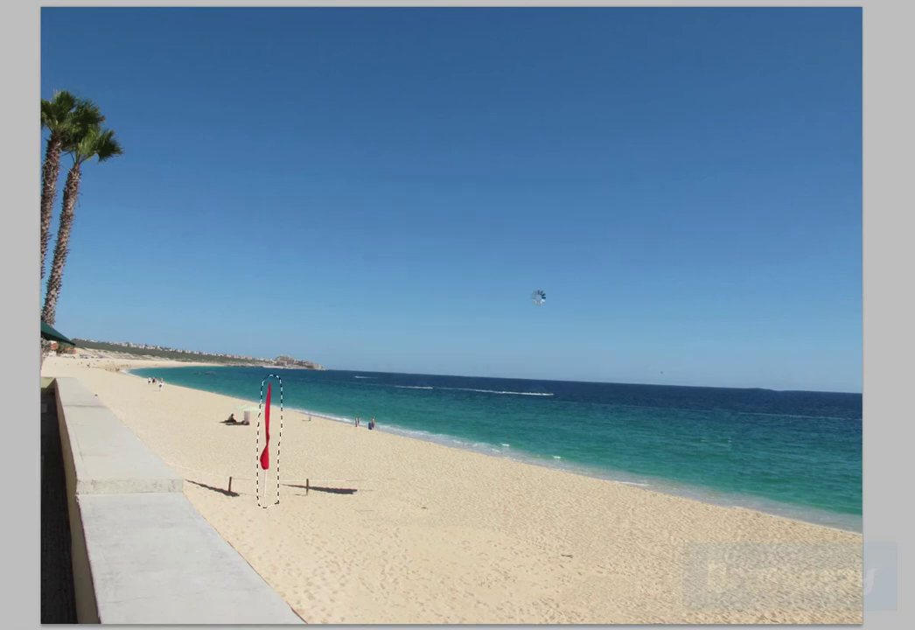
pyautogui.hotkey('ctrl', 'd')
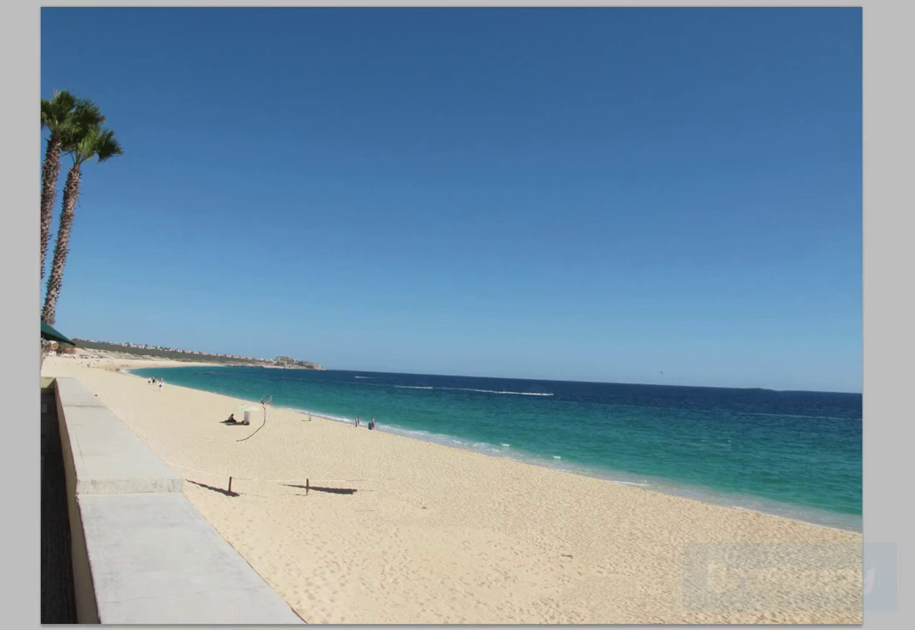
# Step: Outline the person sitting on the sand and fill them away
pyautogui.moveTo(236, 440)
pyautogui.mouseDown()
pyautogui.moveTo(221, 438)
pyautogui.moveTo(226, 398)
pyautogui.moveTo(229, 428)
pyautogui.moveTo(240, 436)
pyautogui.mouseUp()
pyautogui.hotkey('shift', 'BackSpace')
pyautogui.click(585, 217)
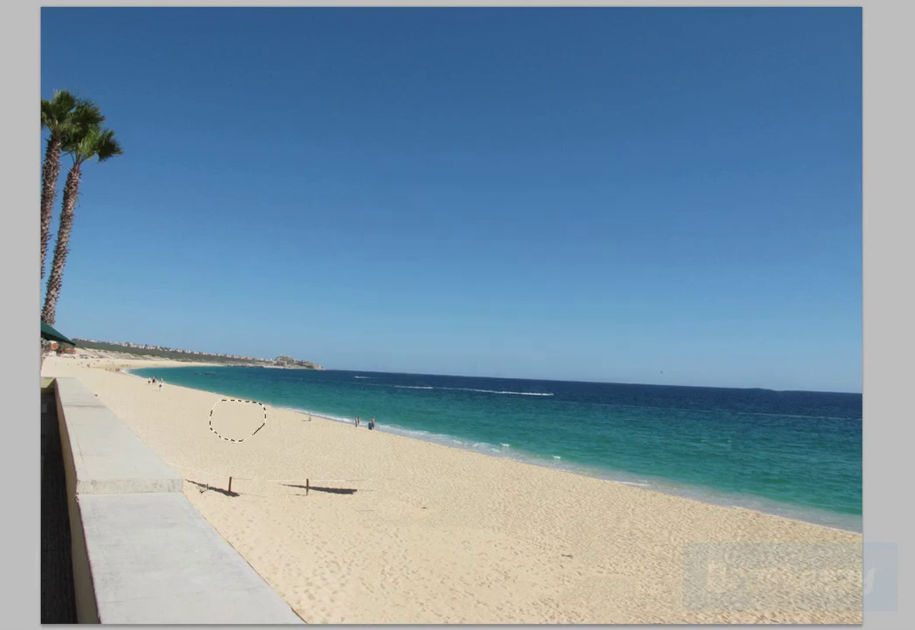
# Step: Polygonal-lasso a hexagon around the two posts on the left sand and Content-Aware fill it
pyautogui.moveTo(154, 447); pyautogui.dragTo(186, 474)
pyautogui.click(376, 541)
pyautogui.click(455, 501)
pyautogui.click(429, 459)
pyautogui.click(289, 438)
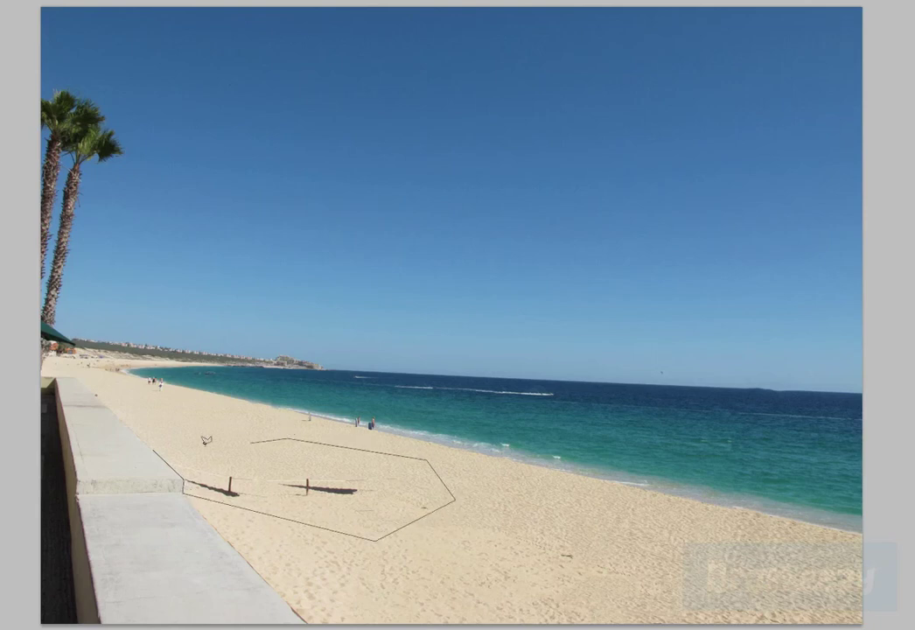
pyautogui.click(155, 444)
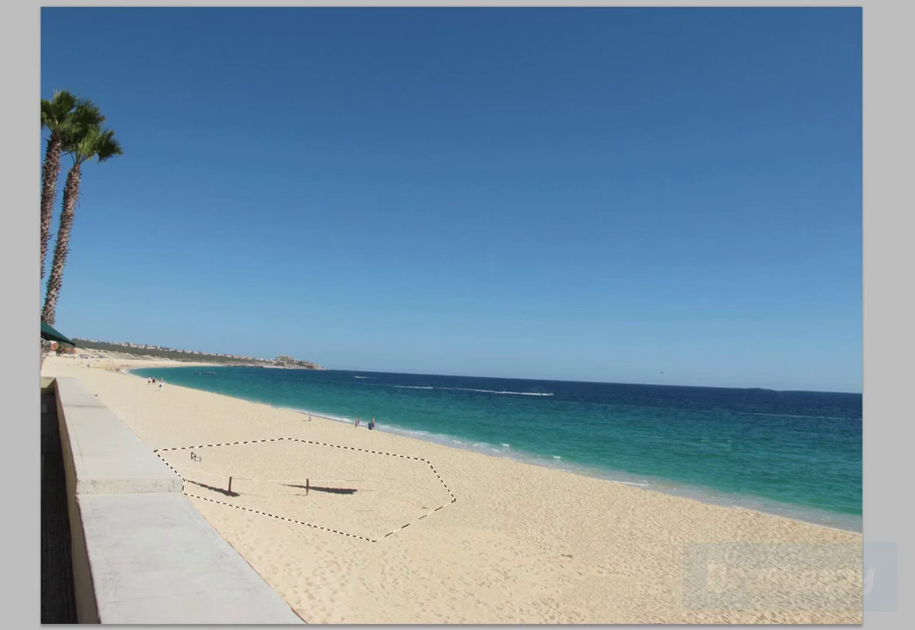
pyautogui.hotkey('shift', 'BackSpace')
pyautogui.click(593, 217)
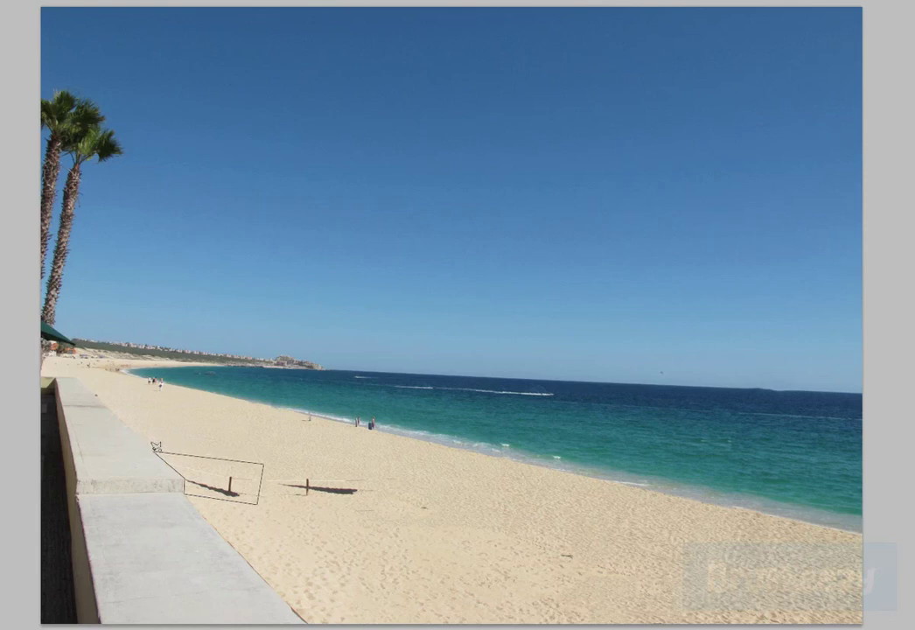
# Step: Content-Aware Fill the left post, then outline and fill the right post and its shadow
pyautogui.hotkey('shift', 'BackSpace')
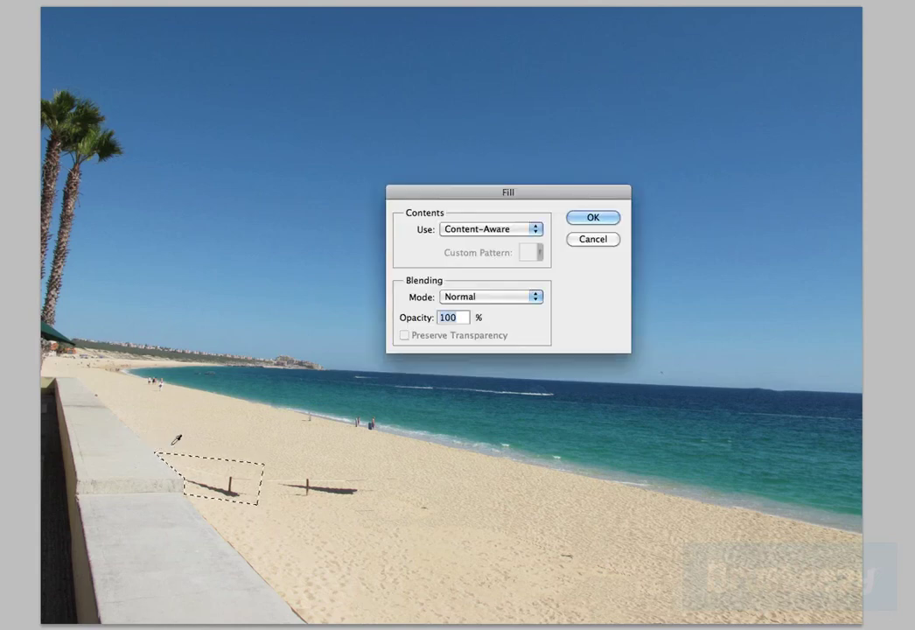
pyautogui.click(609, 219)
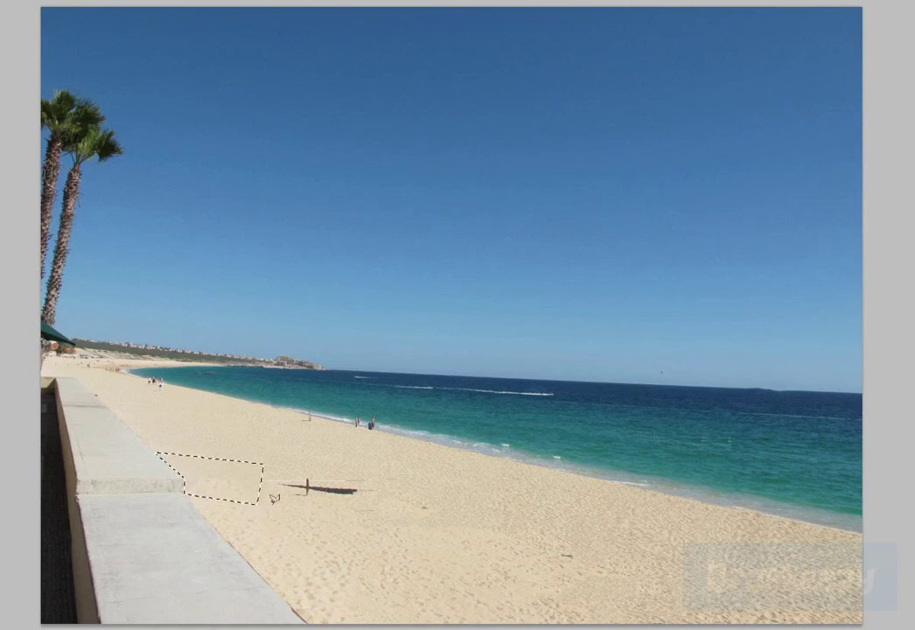
pyautogui.click(273, 503)
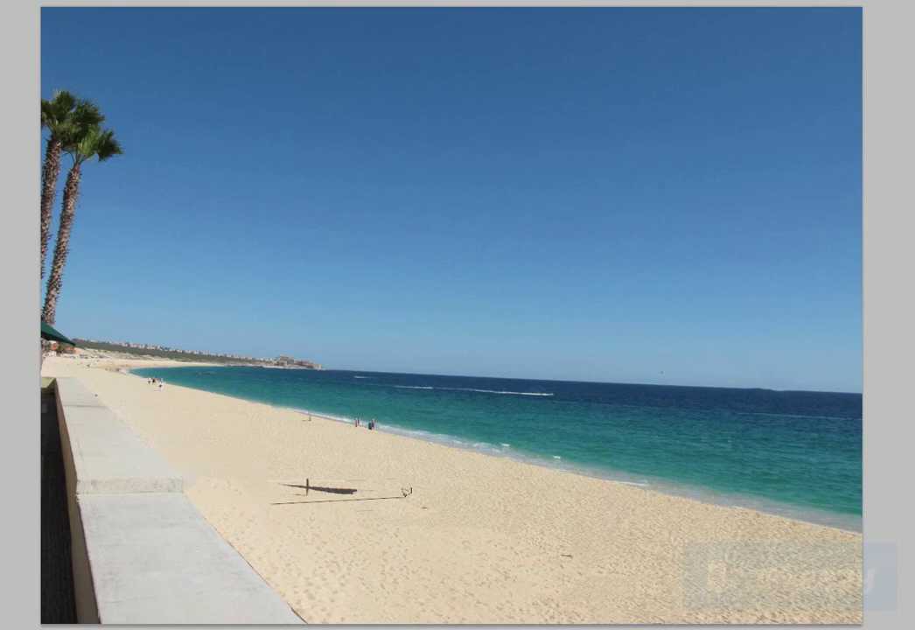
pyautogui.click(398, 497)
pyautogui.click(358, 468)
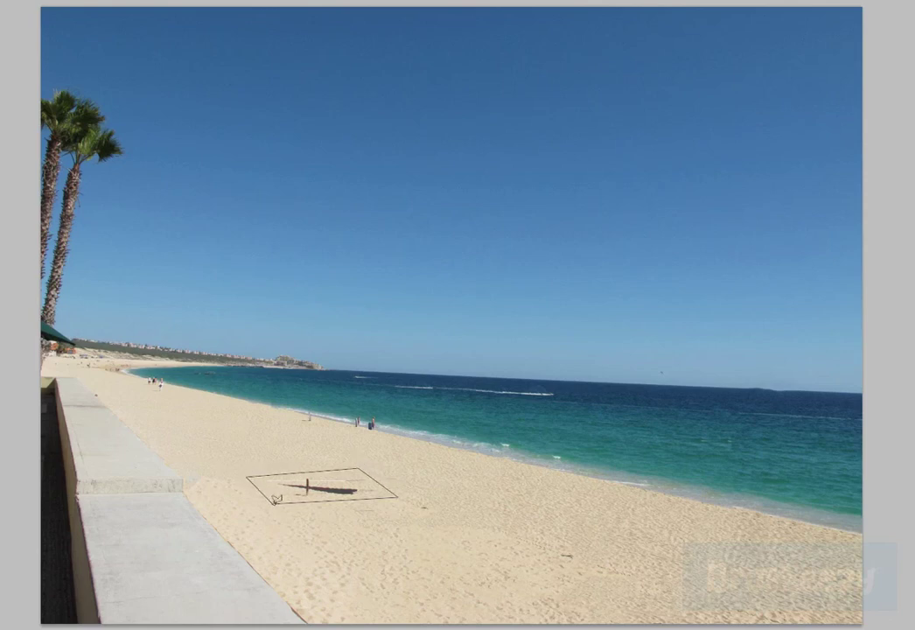
pyautogui.click(275, 499)
pyautogui.hotkey('shift', 'BackSpace')
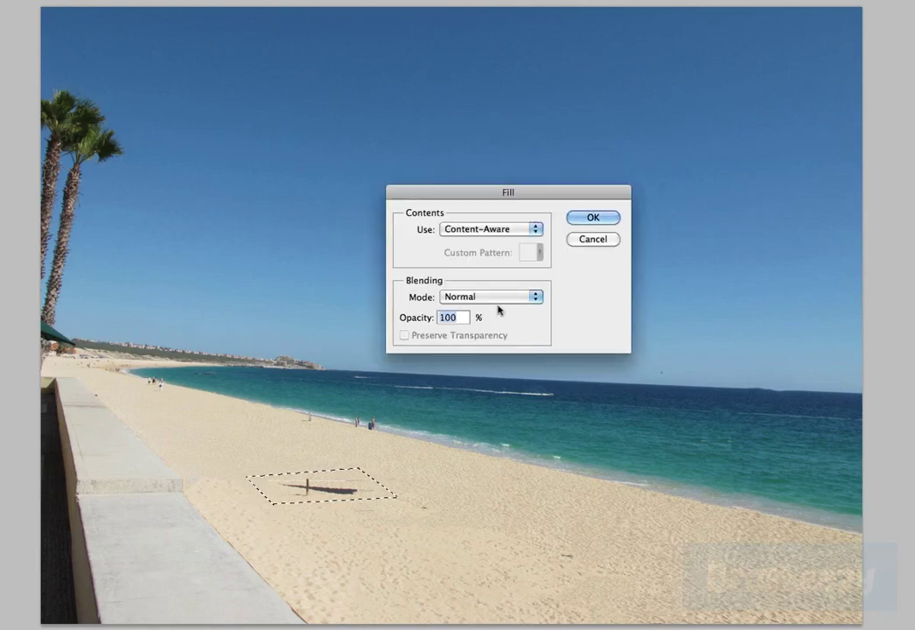
pyautogui.click(593, 217)
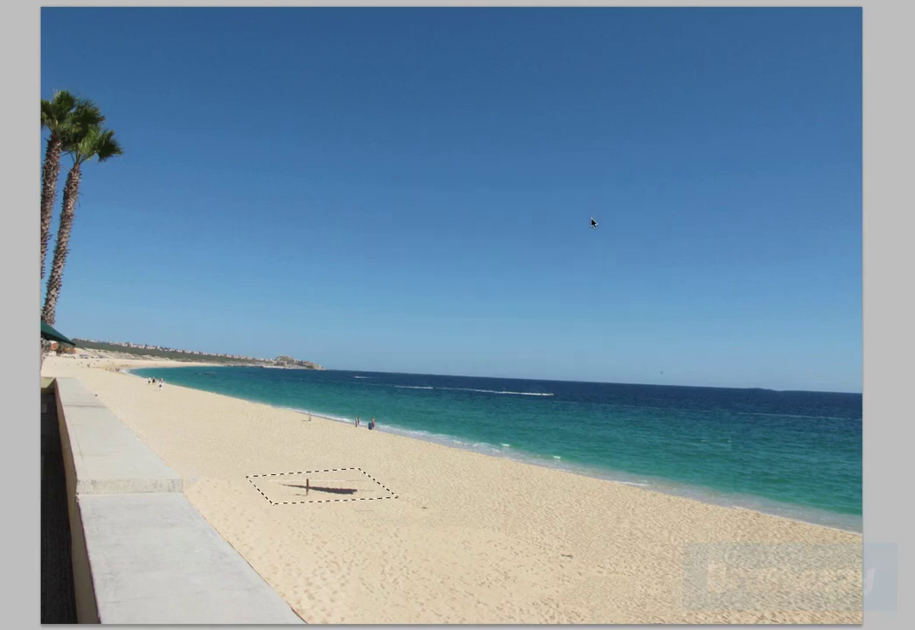
pyautogui.hotkey('ctrl', 'd')
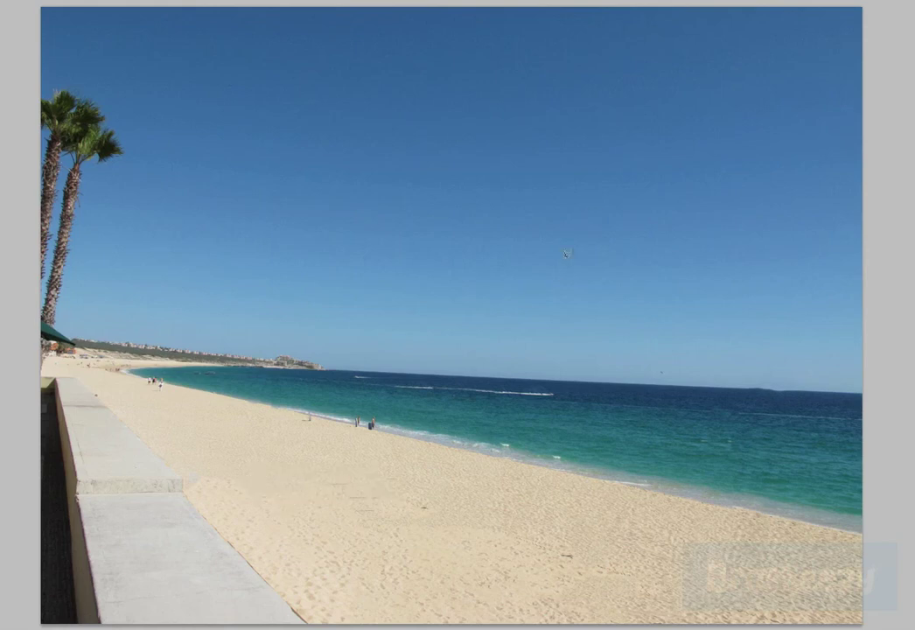